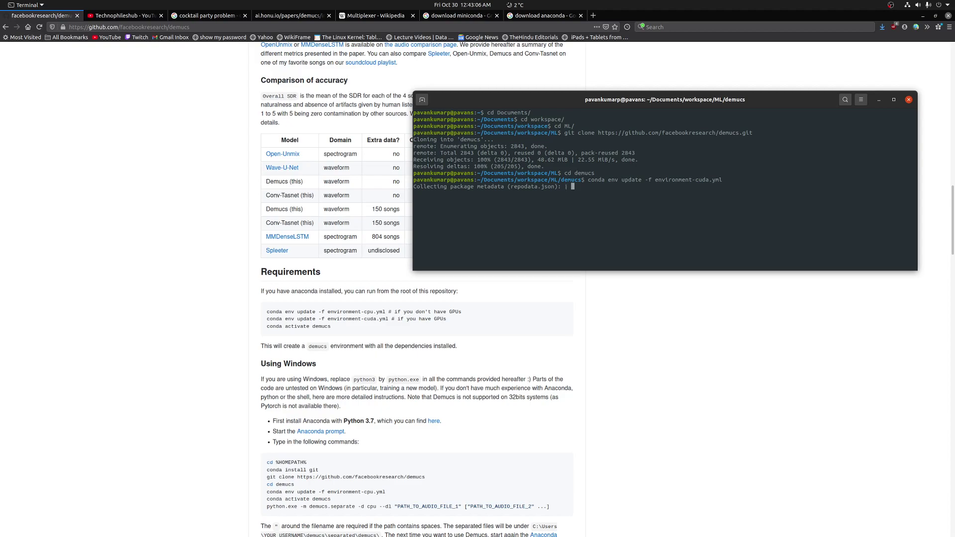
# Copy the Research Paper link from the Joplin note and open it in a new Firefox tab.
pyautogui.click(200, 290)
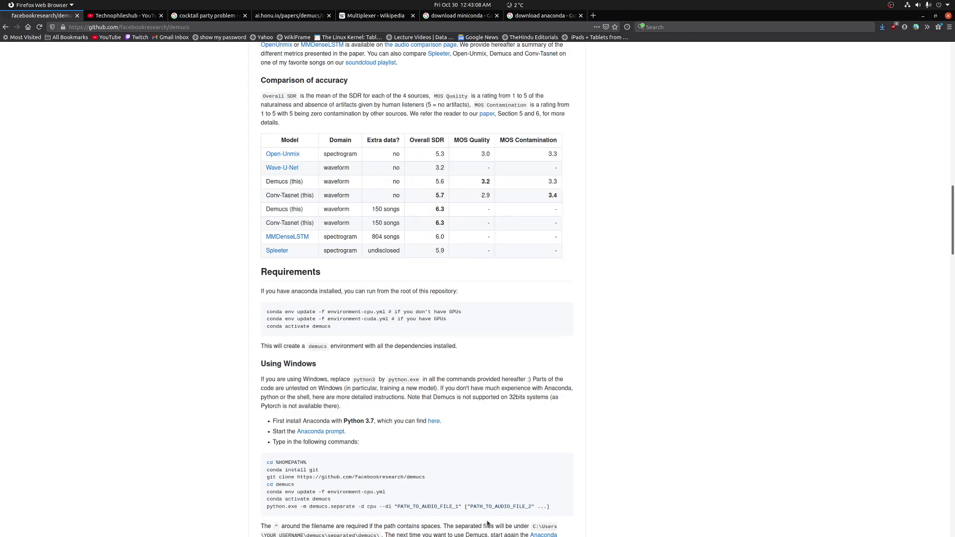
pyautogui.moveTo(490, 536)
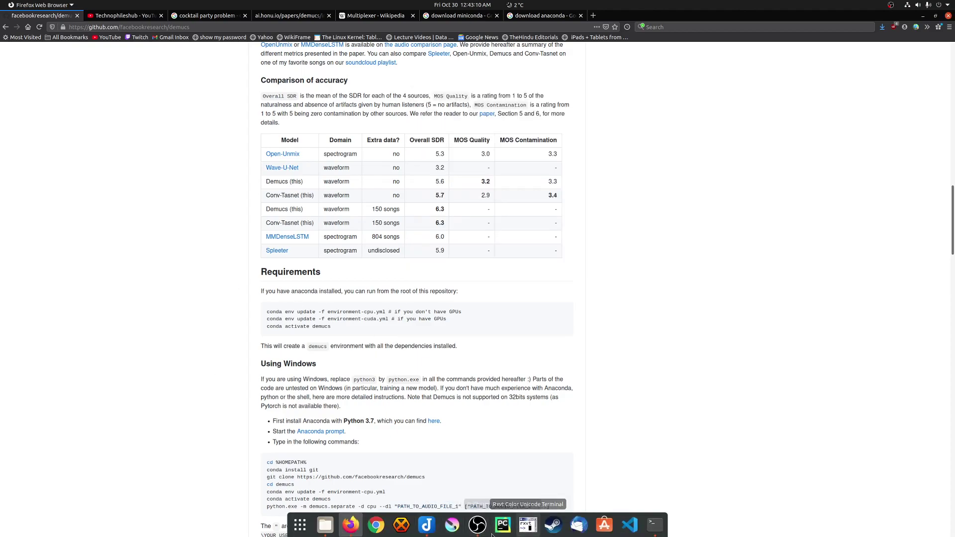
pyautogui.click(426, 525)
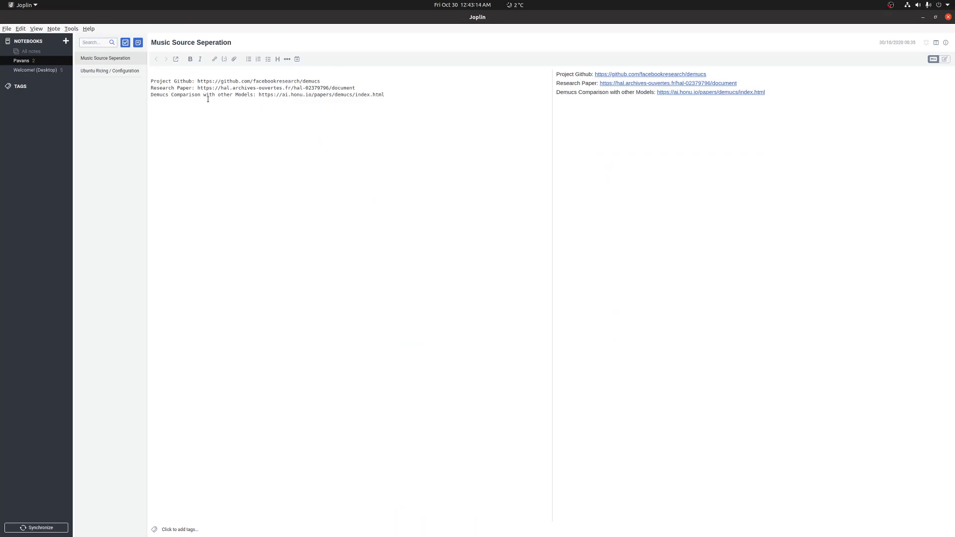
pyautogui.moveTo(358, 87); pyautogui.dragTo(200, 88)
pyautogui.hotkey('ctrl', 'c')
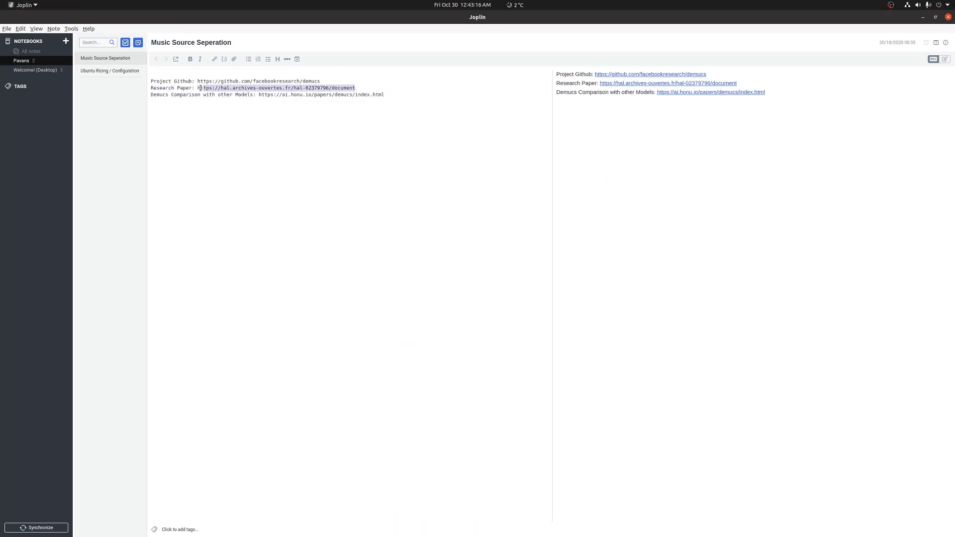
pyautogui.hotkey('alt', 'Tab')
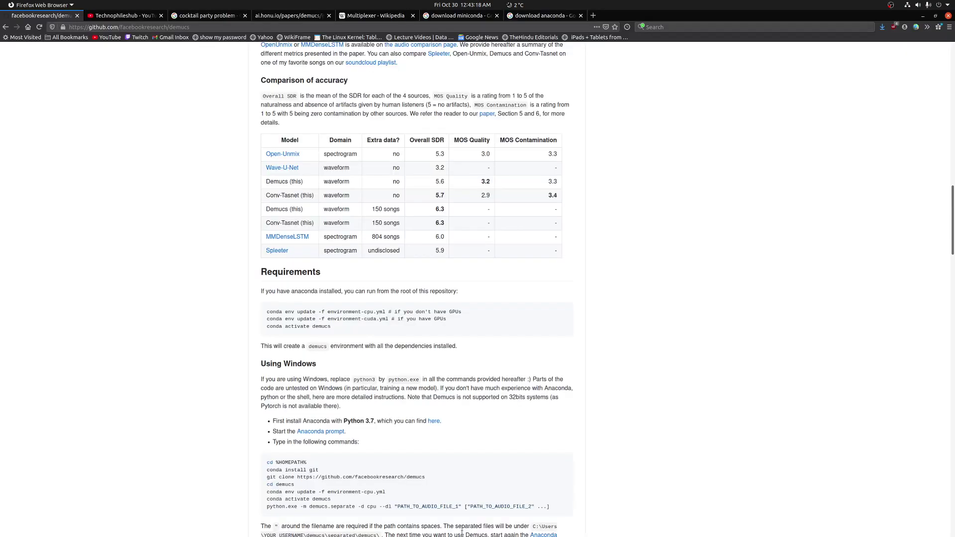
pyautogui.hotkey('ctrl', 't')
pyautogui.hotkey('ctrl', 'v')
pyautogui.press('Return')
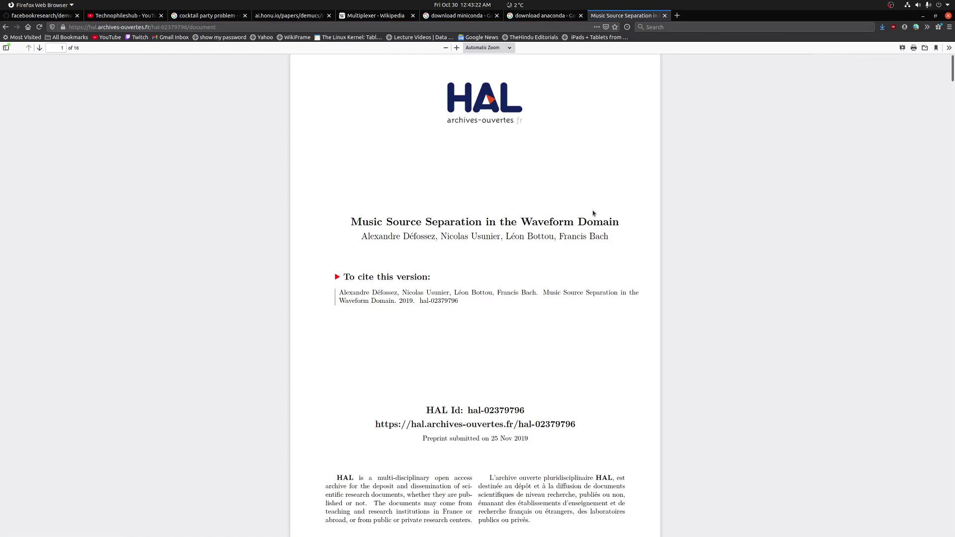
# Skim the 'Music Source Separation in the Waveform Domain' PDF, then return to the GitHub README.
pyautogui.scroll(-5, 689, 278)
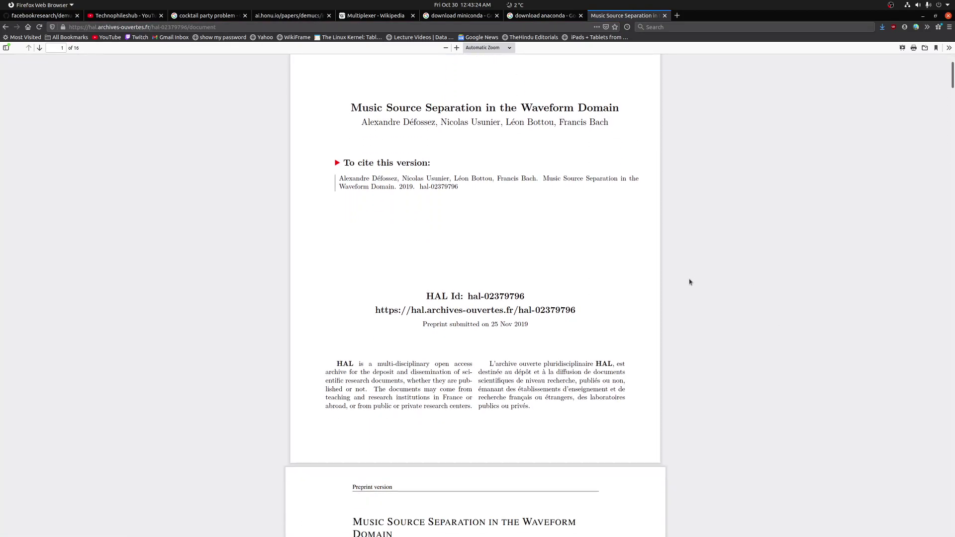
pyautogui.scroll(-5, 690, 281)
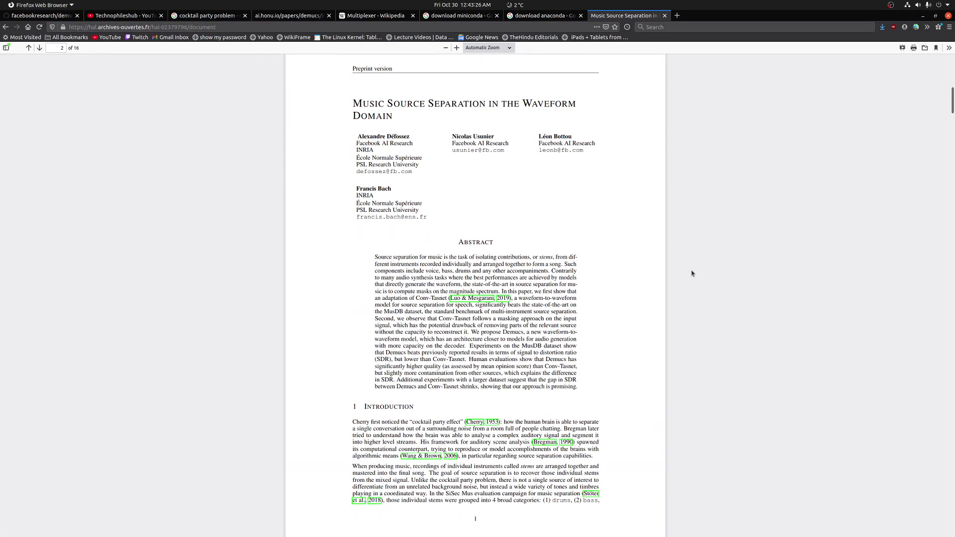
pyautogui.scroll(-1, 686, 271)
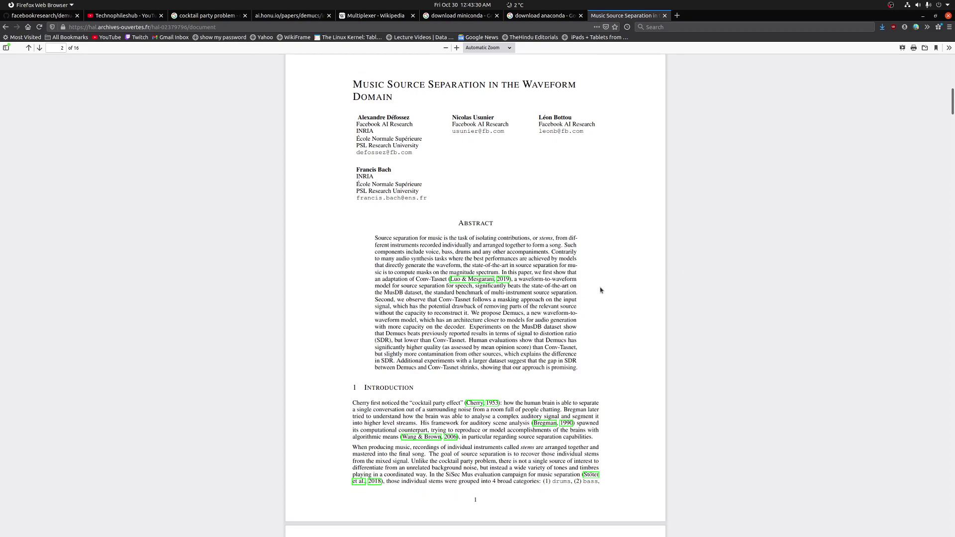
pyautogui.scroll(-3, 599, 287)
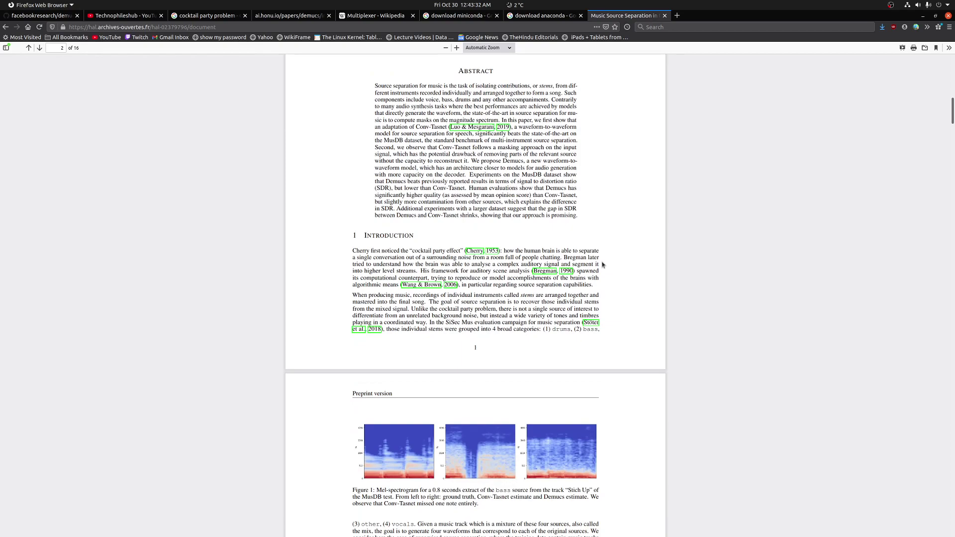
pyautogui.scroll(-3, 604, 265)
pyautogui.scroll(3, 604, 264)
pyautogui.click(36, 15)
pyautogui.scroll(6, 439, 255)
pyautogui.scroll(7, 439, 255)
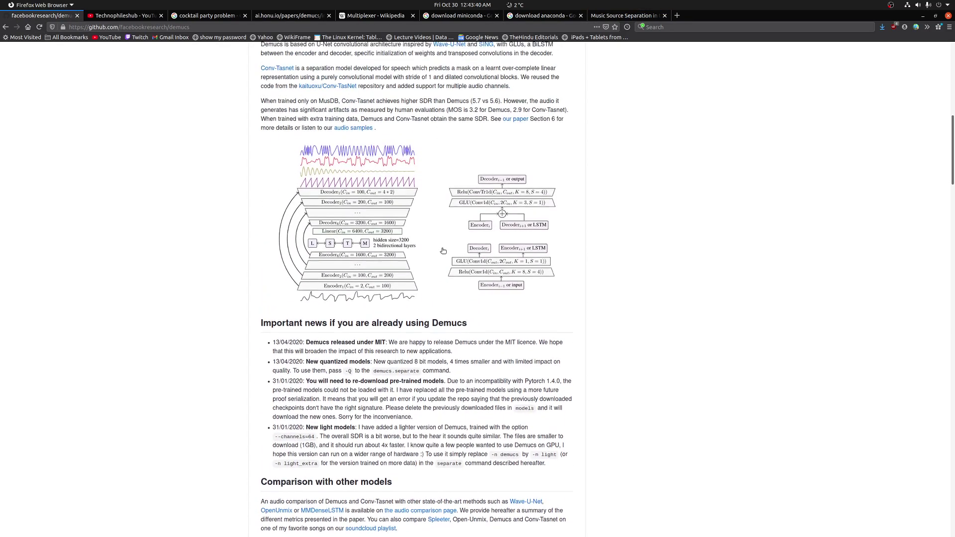
pyautogui.middleClick(523, 259)
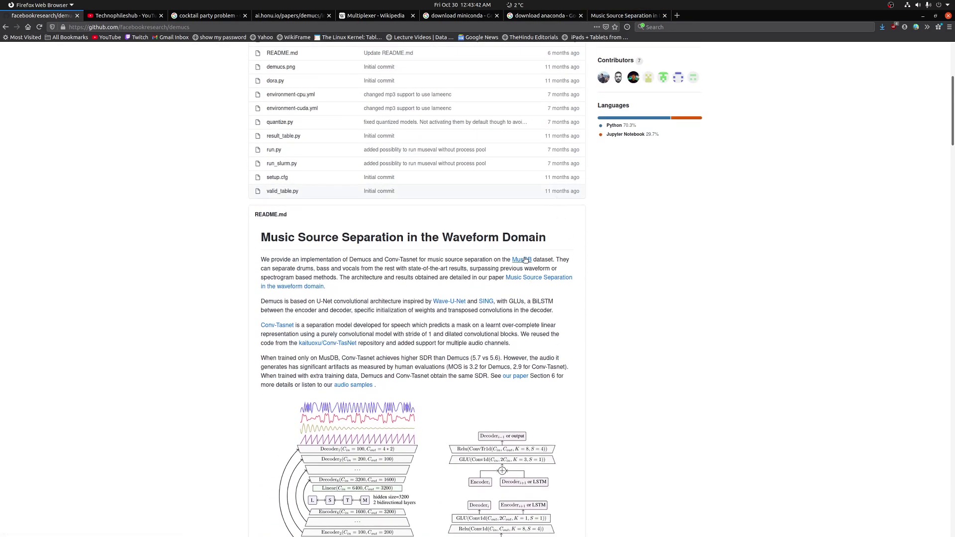
pyautogui.click(113, 18)
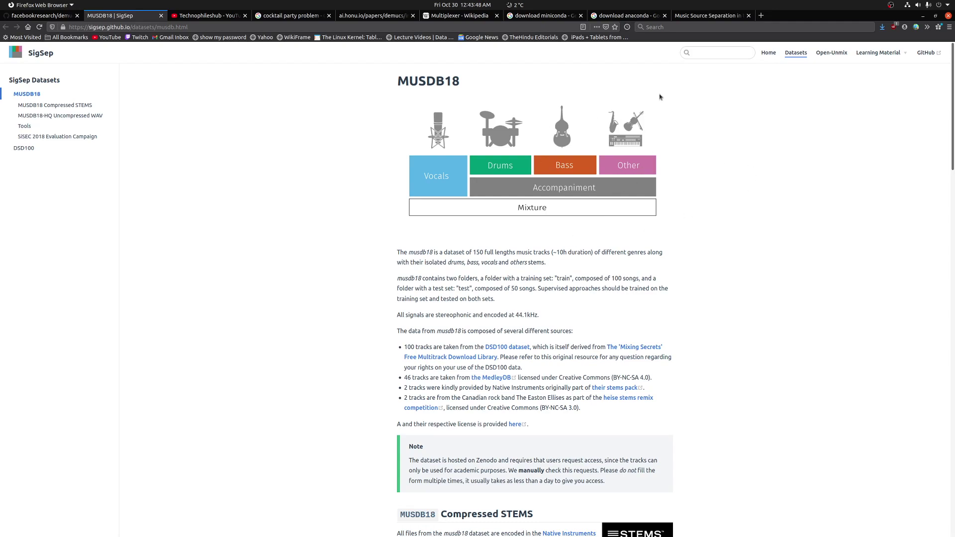
pyautogui.scroll(-10, 701, 373)
pyautogui.scroll(-10, 701, 373)
pyautogui.scroll(10, 703, 382)
pyautogui.scroll(10, 703, 382)
pyautogui.hotkey('ctrl', 'w')
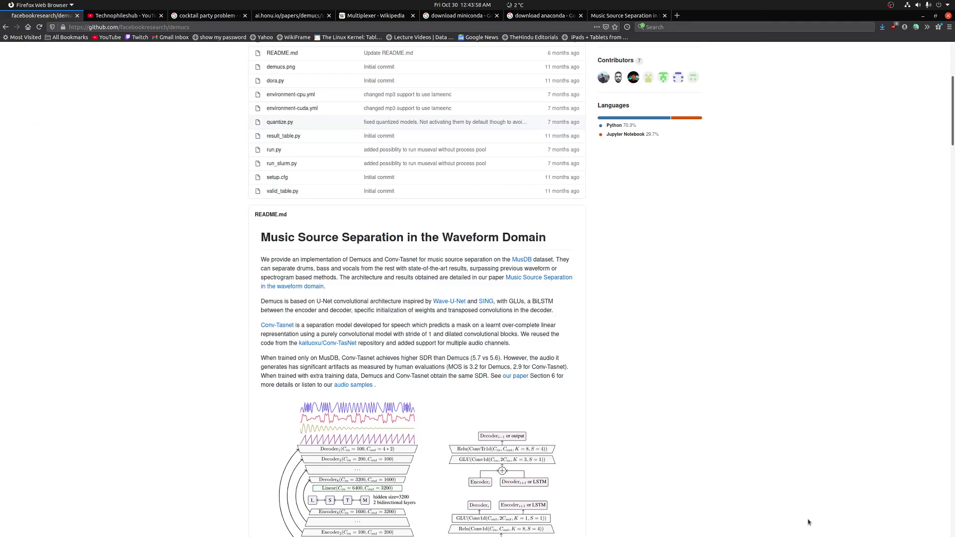
pyautogui.hotkey('alt', 'Tab')
pyautogui.hotkey('alt', 'Tab')
# Browse the ai.honu.io Demucs sample tables, briefly glancing at the Joplin note.
pyautogui.click(281, 18)
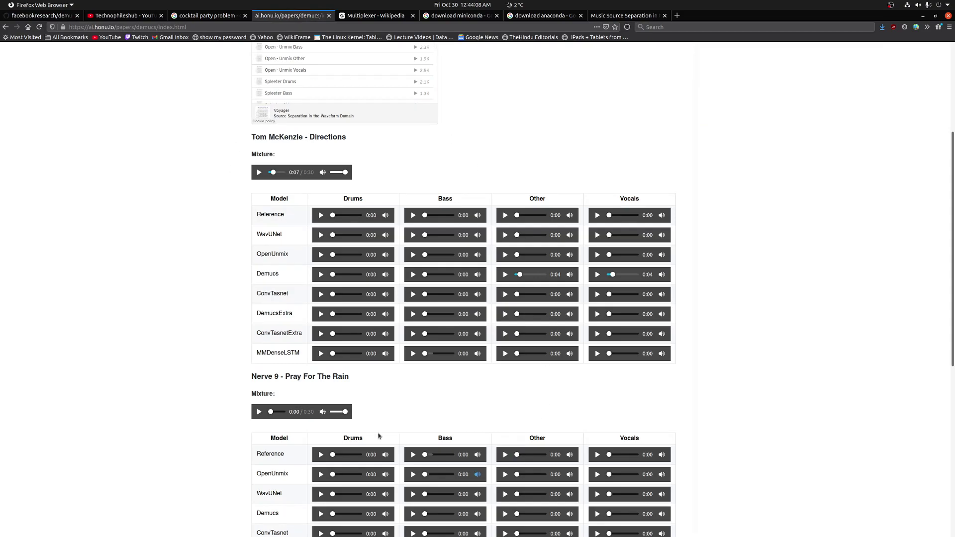
pyautogui.scroll(-6, 373, 357)
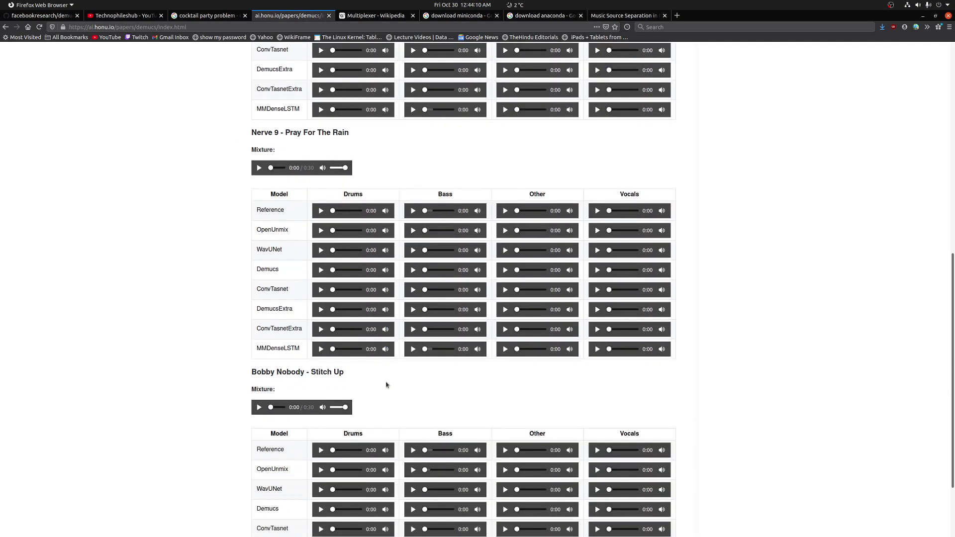
pyautogui.scroll(9, 383, 369)
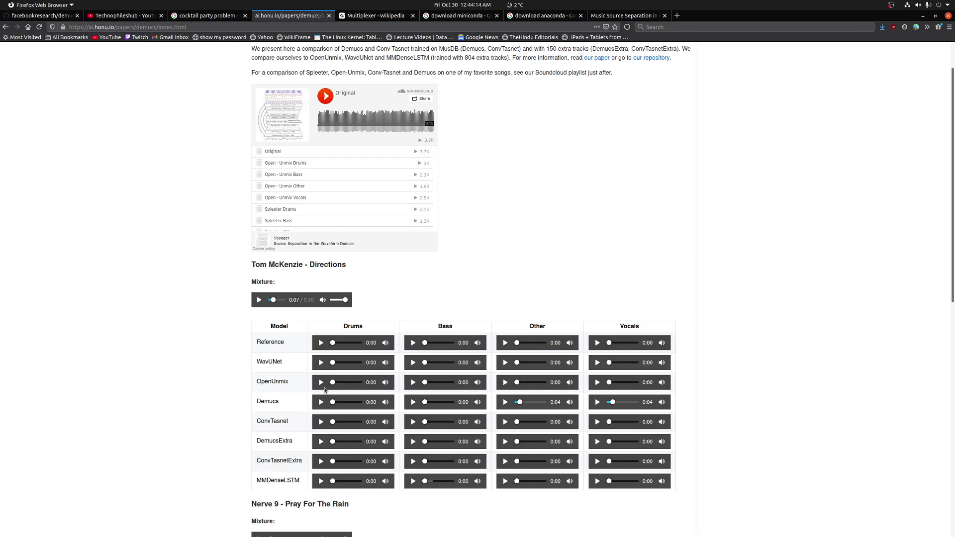
pyautogui.hotkey('alt', 'Tab')
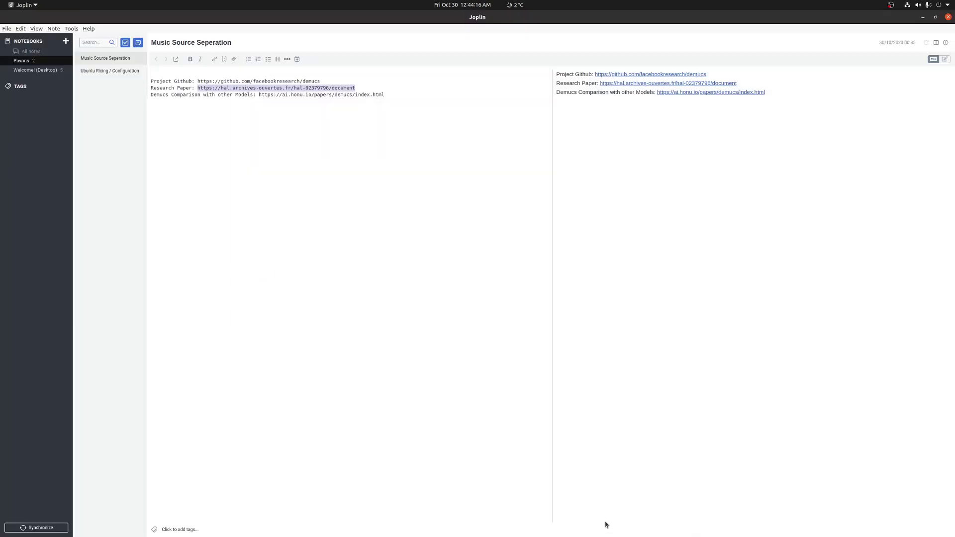
pyautogui.hotkey('alt', 'Tab')
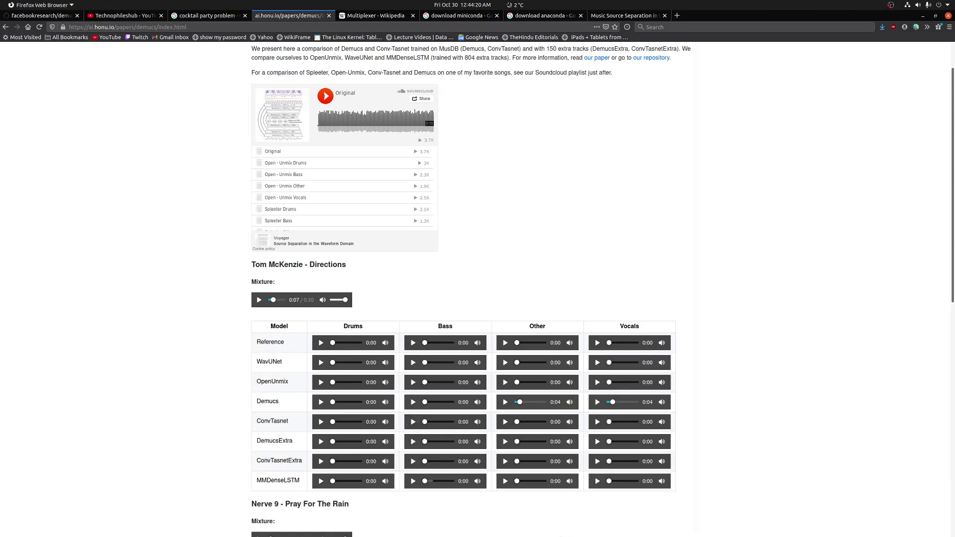
# Activate the demucs environment in the terminal with 'conda activate demucs'.
pyautogui.click(646, 528)
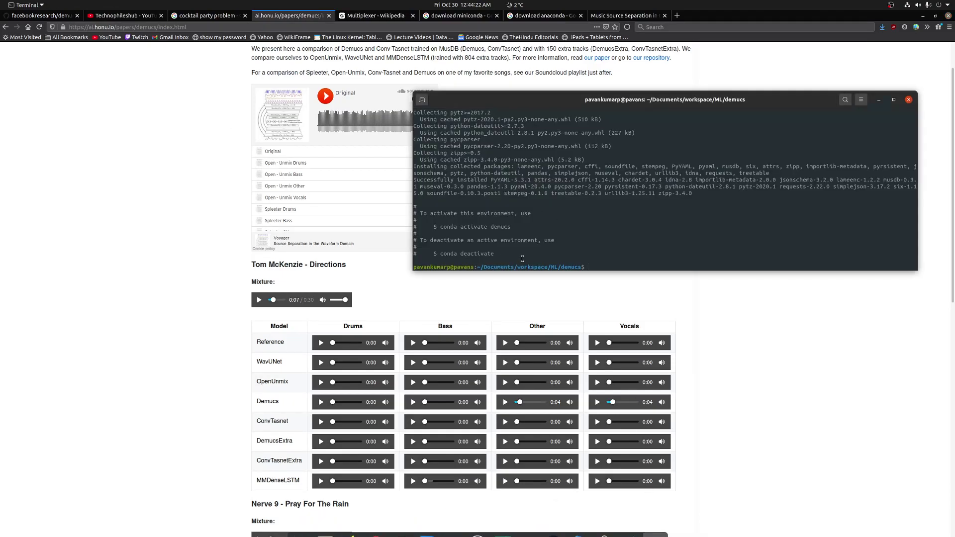
pyautogui.write('co')
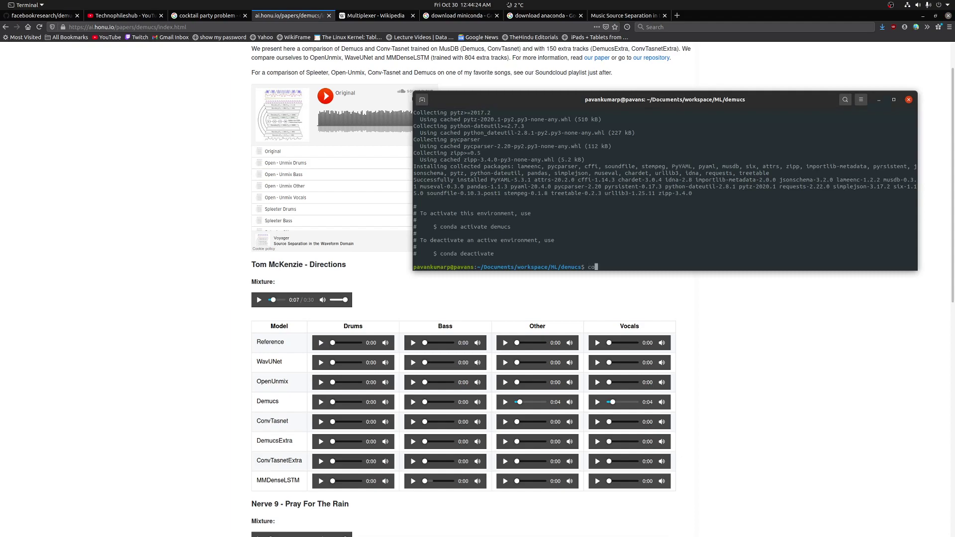
pyautogui.write('nda activate demucs')
pyautogui.press('Return')
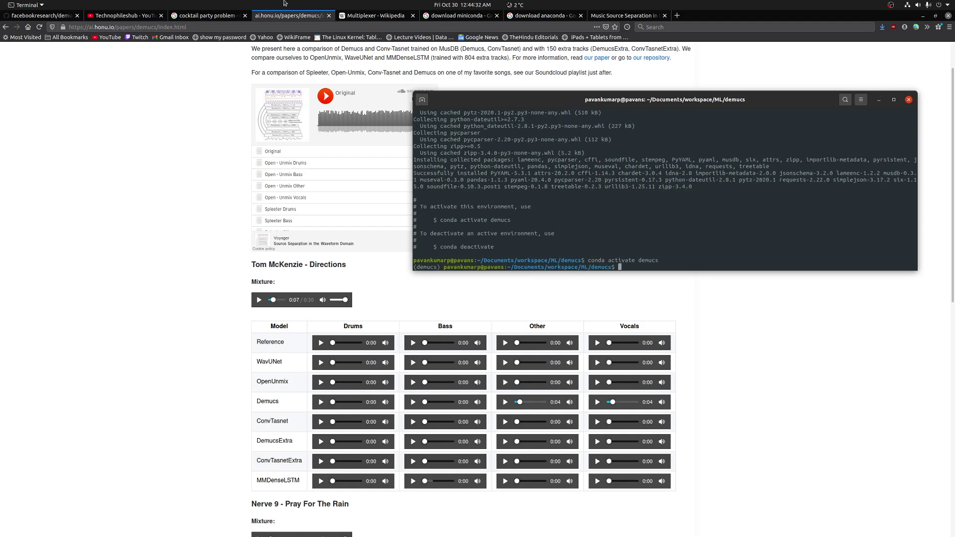
# Read the usage instructions in the Demucs GitHub README, then come back to the terminal.
pyautogui.click(44, 17)
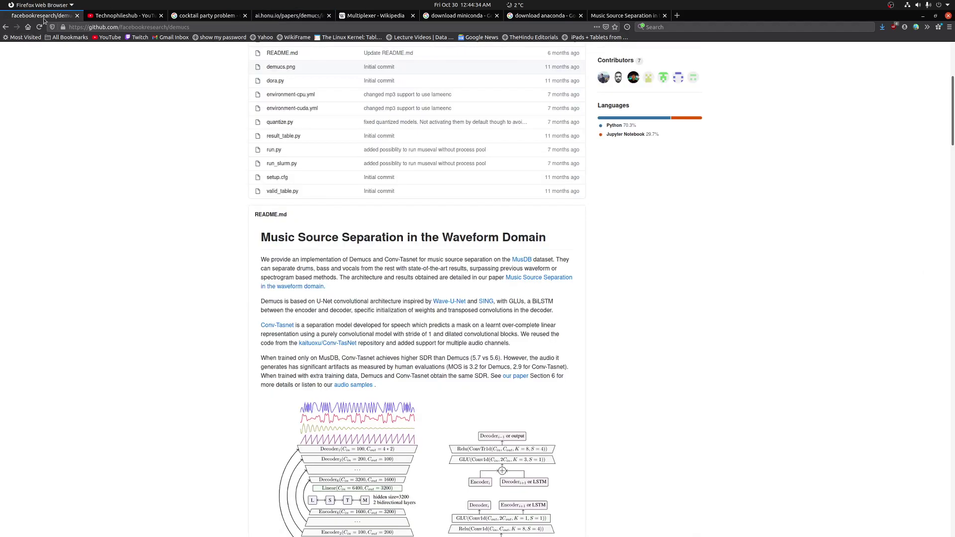
pyautogui.scroll(5, 436, 197)
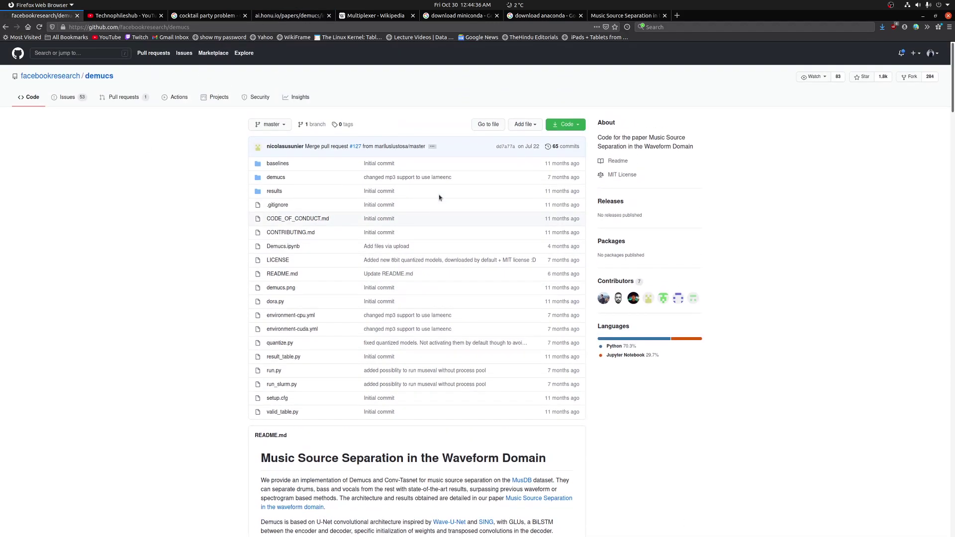
pyautogui.scroll(-6, 438, 197)
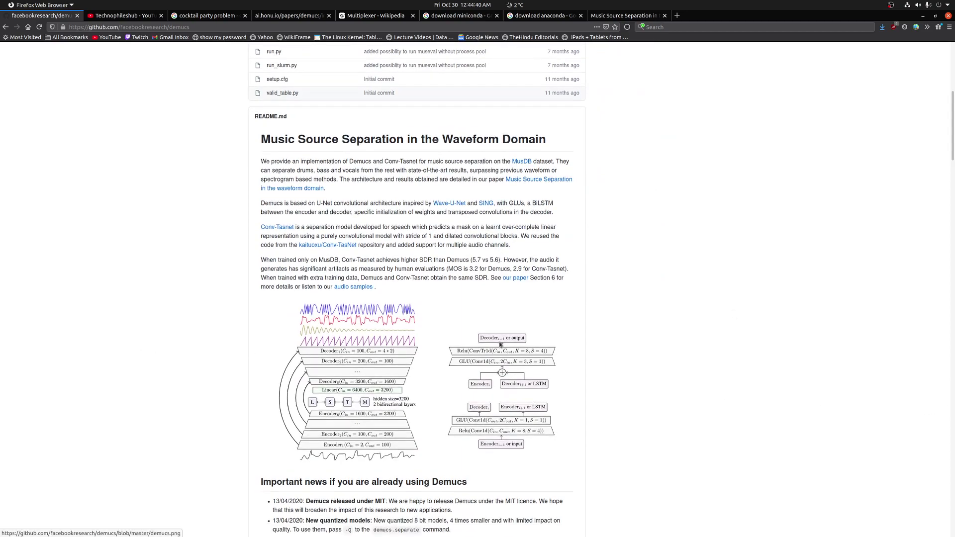
pyautogui.hotkey('alt', 'Tab')
pyautogui.hotkey('alt', 'Tab')
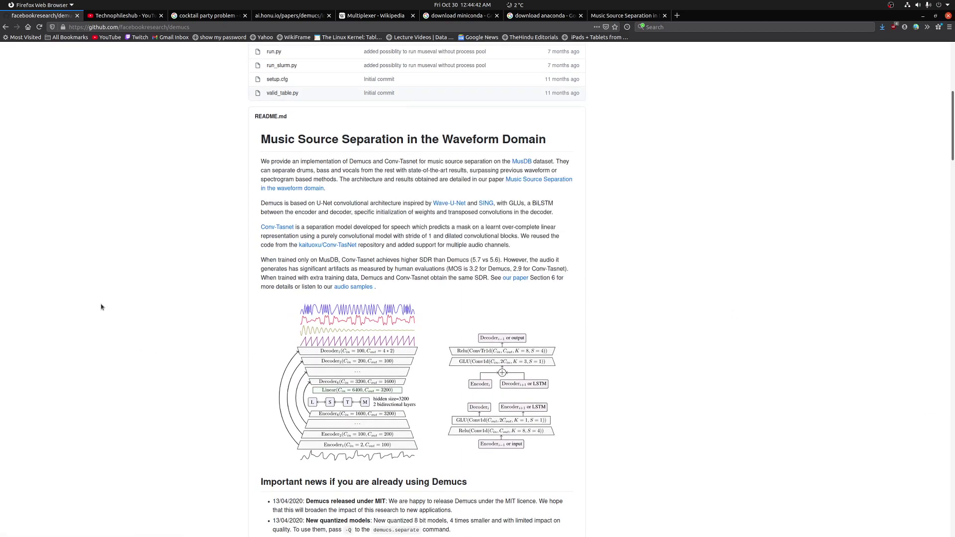
pyautogui.scroll(-11, 101, 306)
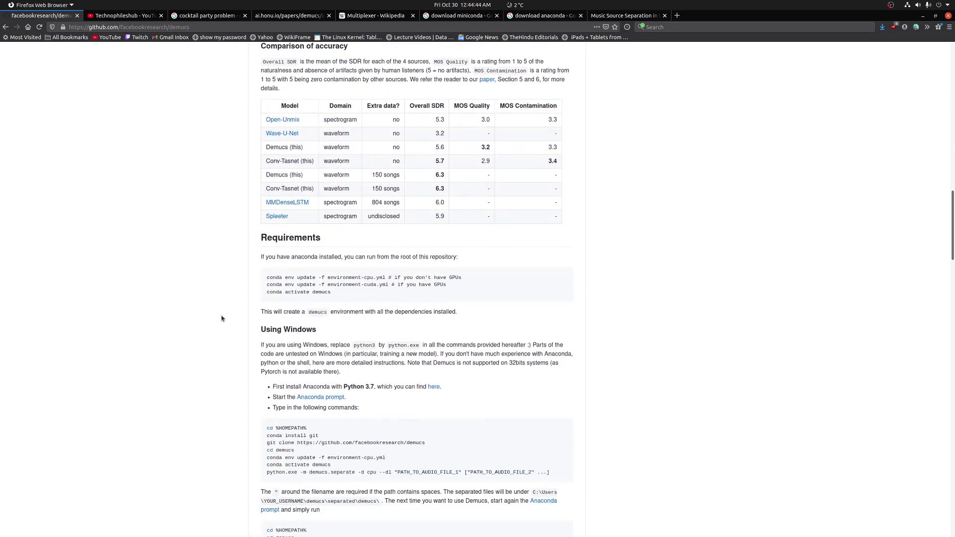
pyautogui.scroll(-3, 444, 450)
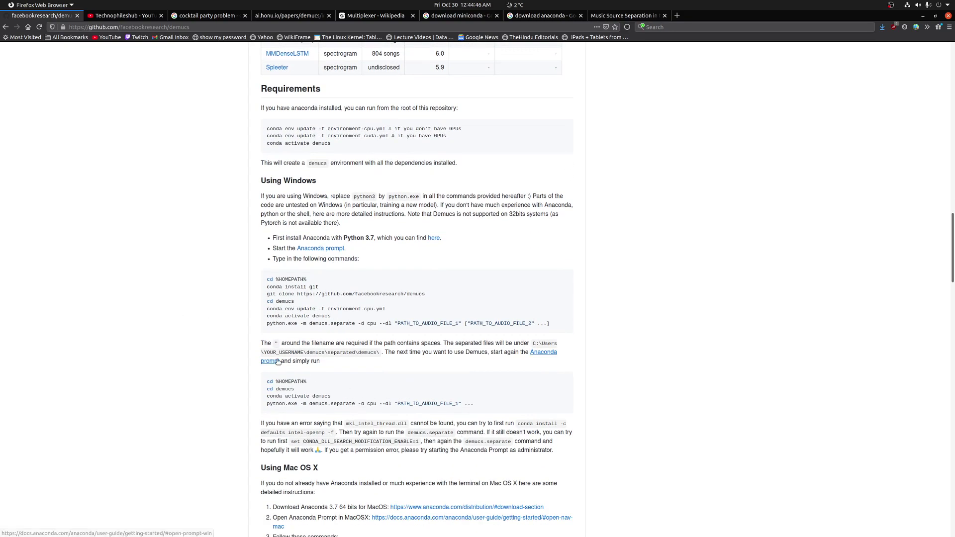
pyautogui.scroll(-3, 284, 361)
pyautogui.hotkey('alt', 'Tab')
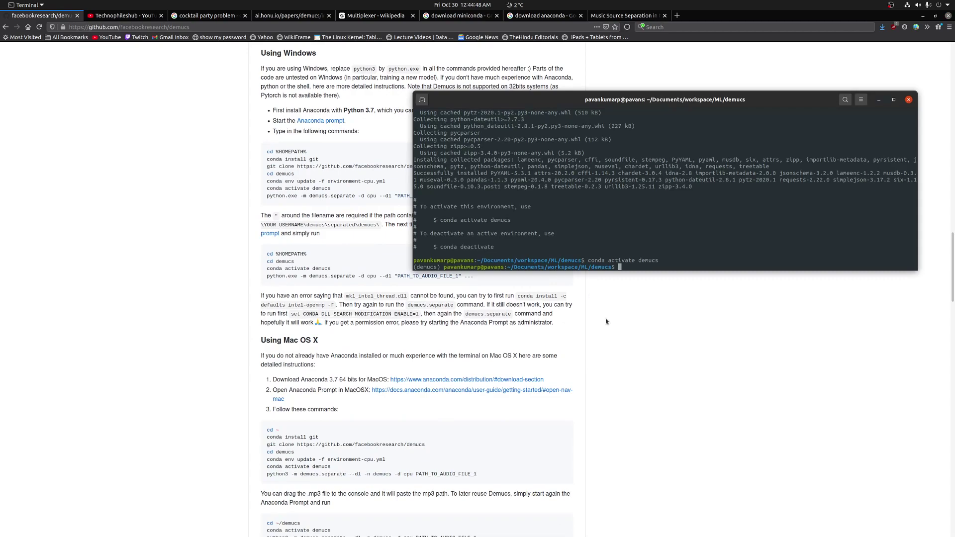
# Enter 'python demucs.separate --dl' at the prompt, fixing the stray dash, then switch to Firefox.
pyautogui.write('python demucs.separate -d')
pyautogui.press('BackSpace')
pyautogui.write('--dl')
pyautogui.click(131, 300)
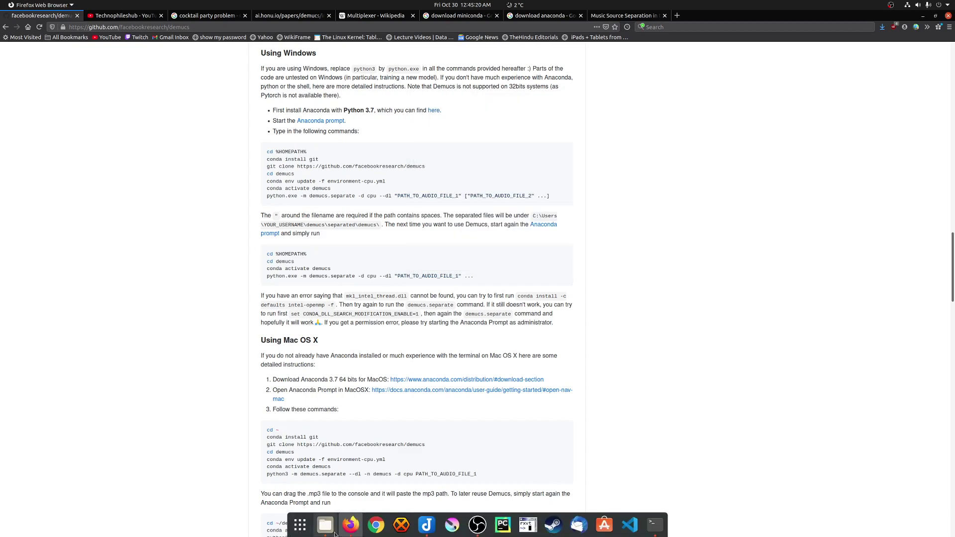
# Copy someone.mp3 from Downloads into the ML/demucs folder.
pyautogui.click(326, 531)
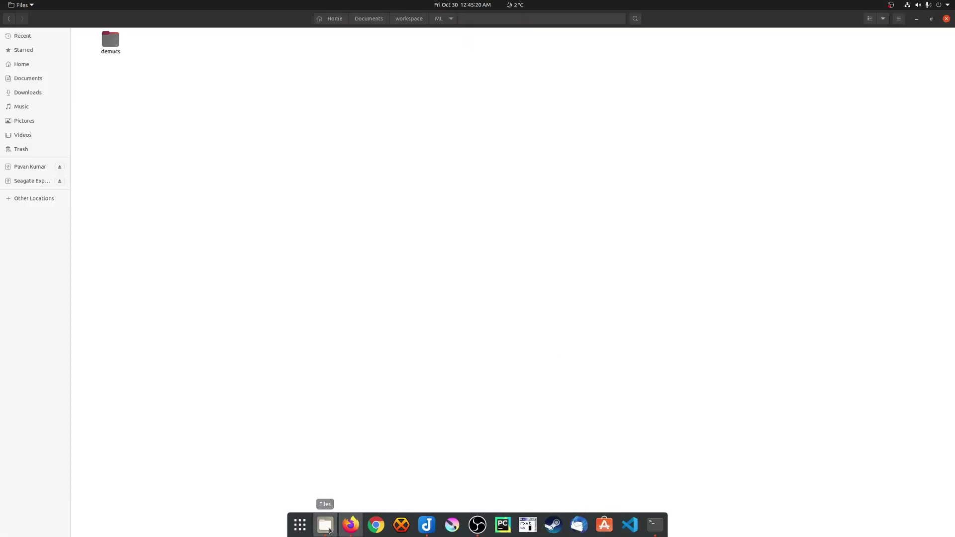
pyautogui.click(20, 94)
pyautogui.click(109, 67)
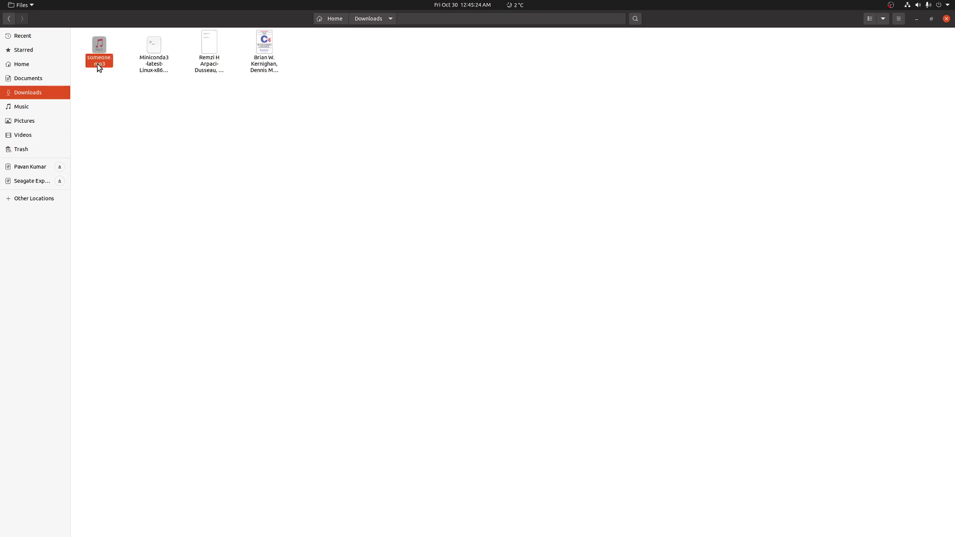
pyautogui.click(9, 19)
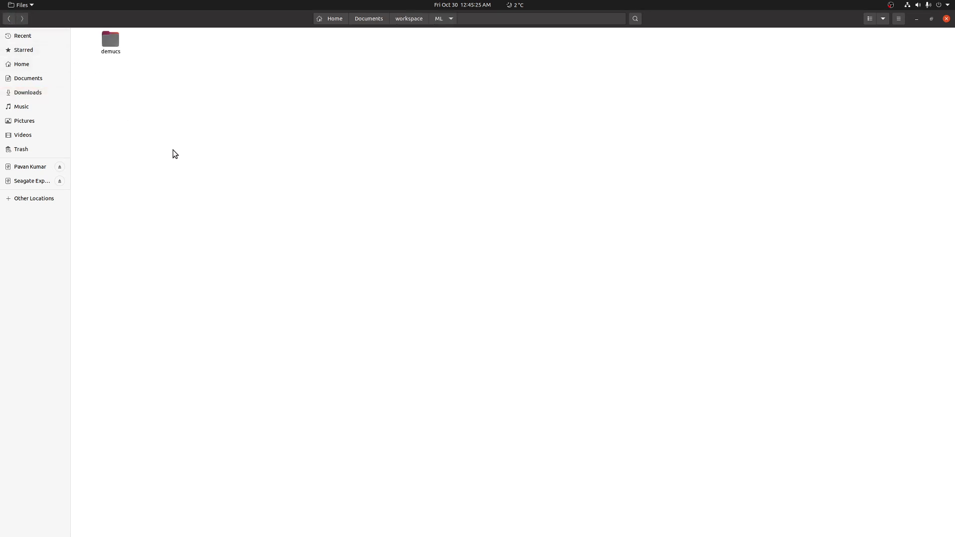
pyautogui.doubleClick(120, 51)
pyautogui.hotkey('ctrl', 'v')
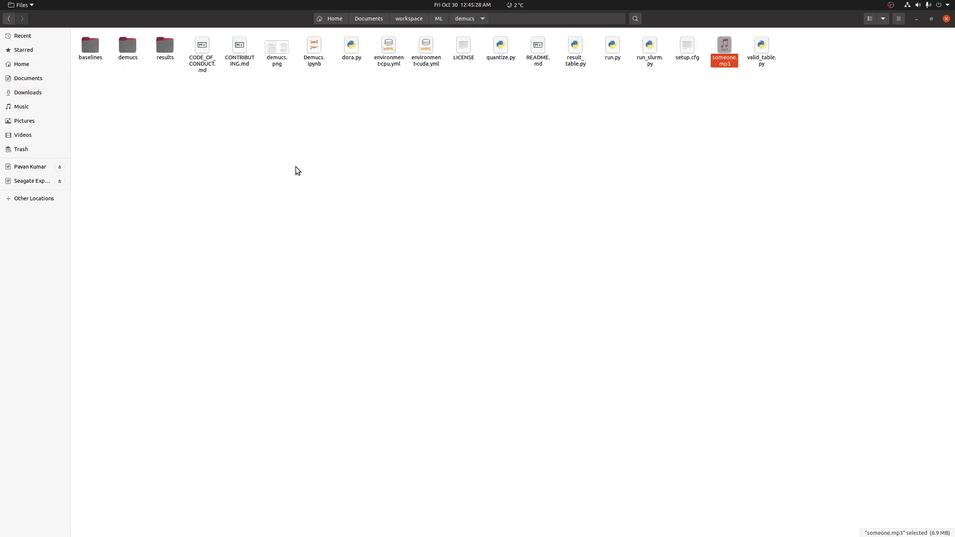
# Play someone.mp3 in VLC from about 00:30 to check it, then close the player.
pyautogui.doubleClick(724, 61)
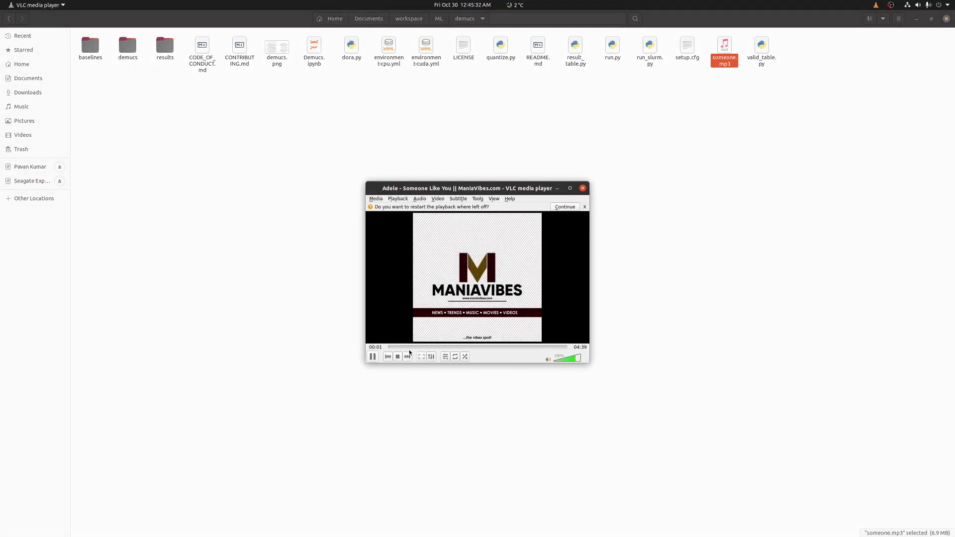
pyautogui.click(407, 348)
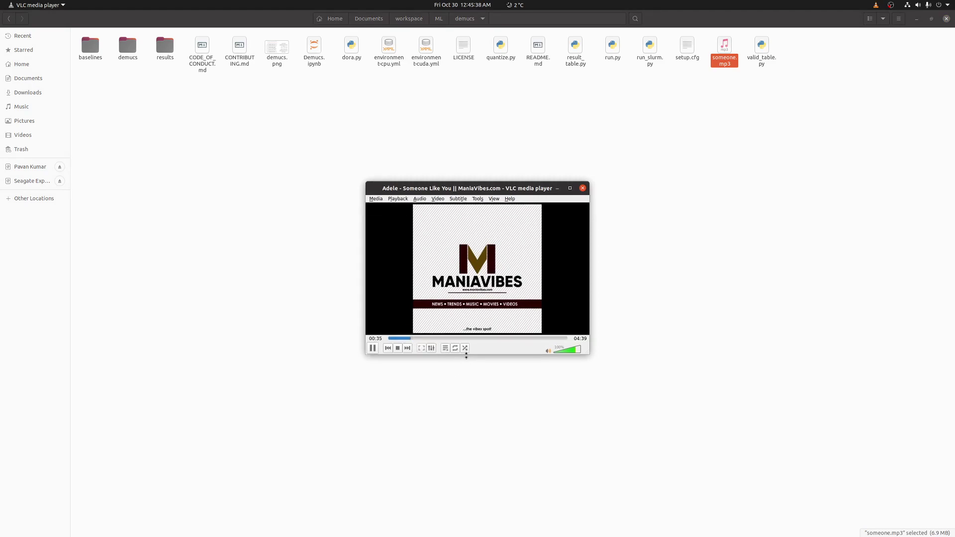
pyautogui.click(583, 189)
# Append someone.mp3 to the separation command in the terminal and run it.
pyautogui.hotkey('alt', 'Tab')
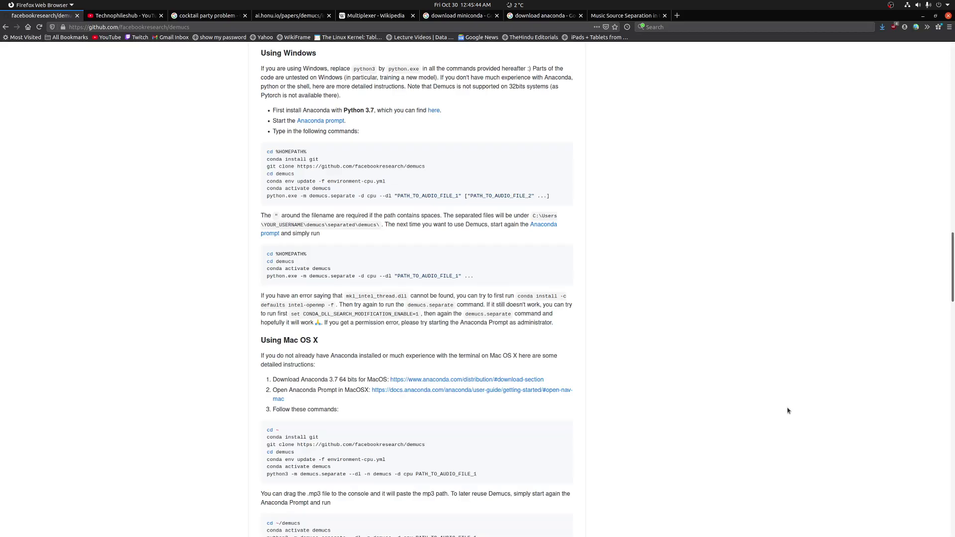
pyautogui.hotkey('alt', 'Tab')
pyautogui.hotkey('alt', 'Tab')
pyautogui.moveTo(453, 532)
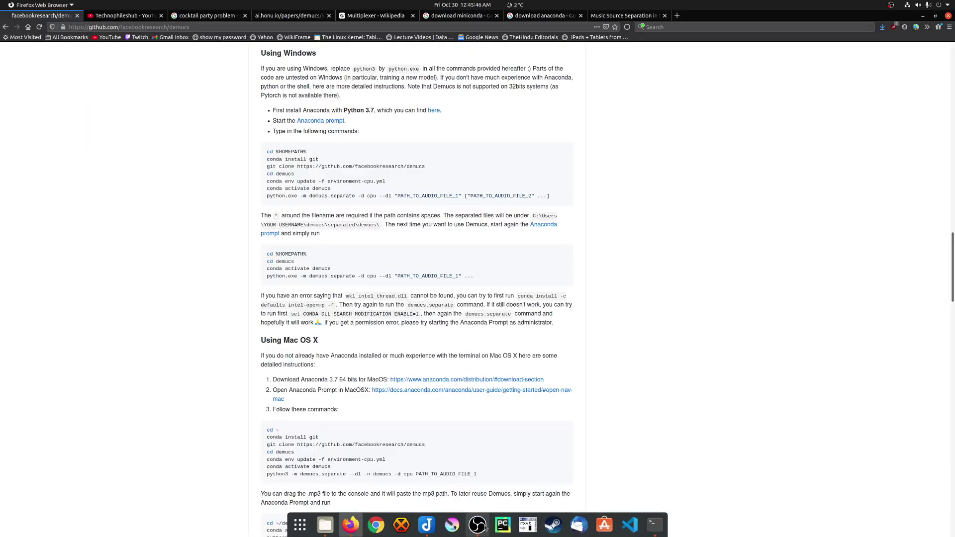
pyautogui.click(650, 523)
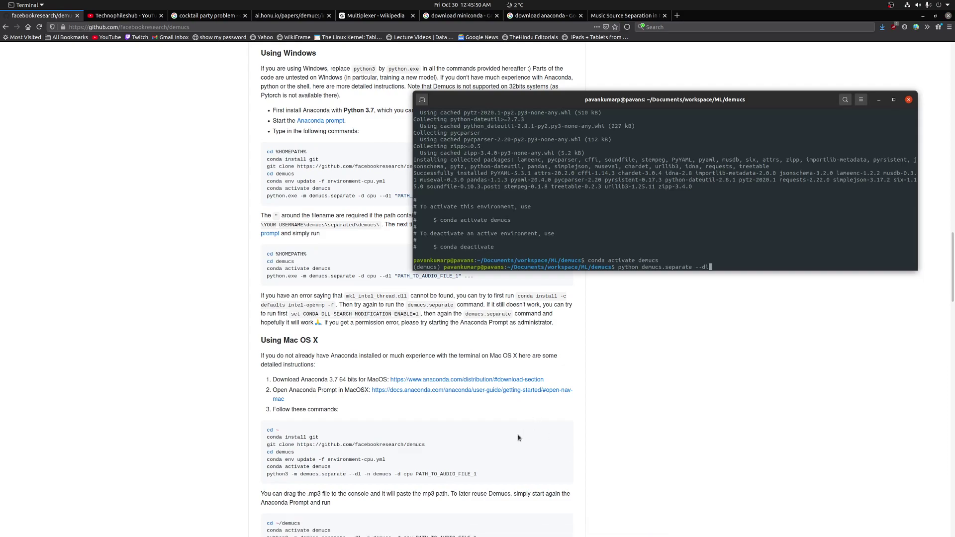
pyautogui.write('someone.mp3')
pyautogui.press('Return')
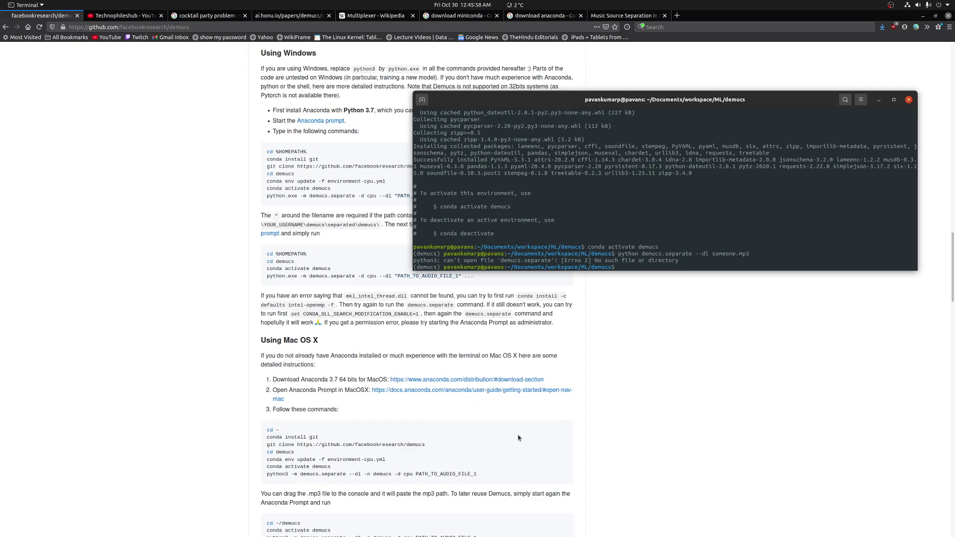
# Rerun it as 'python -m demucs.separate --dl someone.mp3' to start downloading model weights.
pyautogui.press('Up')
pyautogui.press('Left')
pyautogui.press('Left')
pyautogui.press('Left')
pyautogui.press('Left')
pyautogui.press('Left')
pyautogui.press('Left')
pyautogui.press('Left')
pyautogui.press('Left')
pyautogui.press('Left')
pyautogui.press('Left')
pyautogui.press('Left')
pyautogui.press('Left')
pyautogui.press('Left')
pyautogui.press('Left')
pyautogui.press('Left')
pyautogui.press('Left')
pyautogui.press('Left')
pyautogui.press('Left')
pyautogui.press('Left')
pyautogui.press('Left')
pyautogui.press('Left')
pyautogui.write('-m')
pyautogui.press('Return')
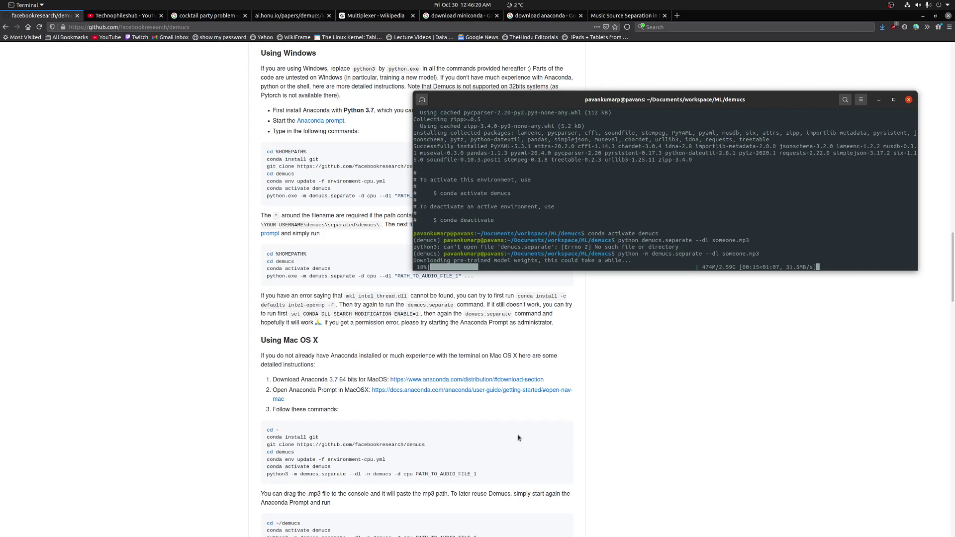
# On the ai.honu.io samples page, play and pause the Tom McKenzie - Directions mixture.
pyautogui.click(220, 190)
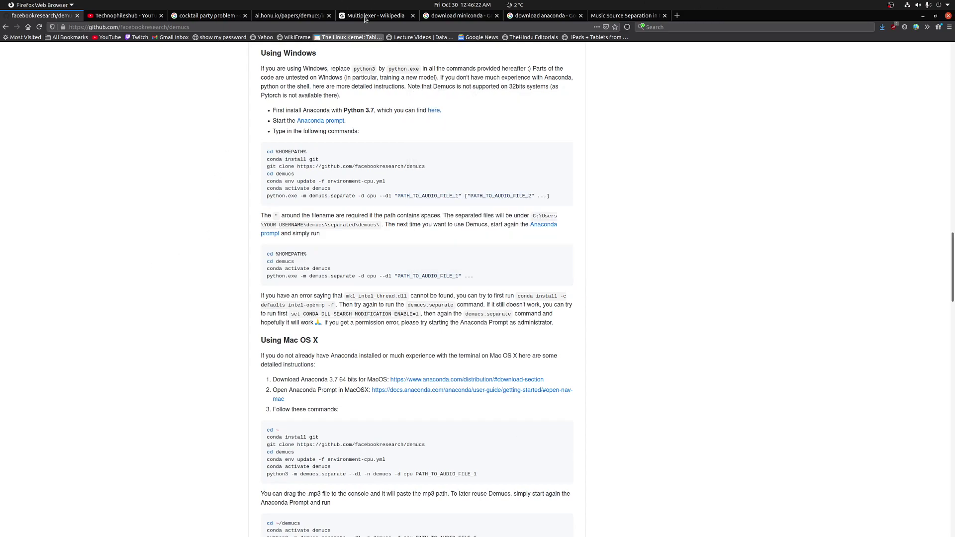
pyautogui.click(299, 15)
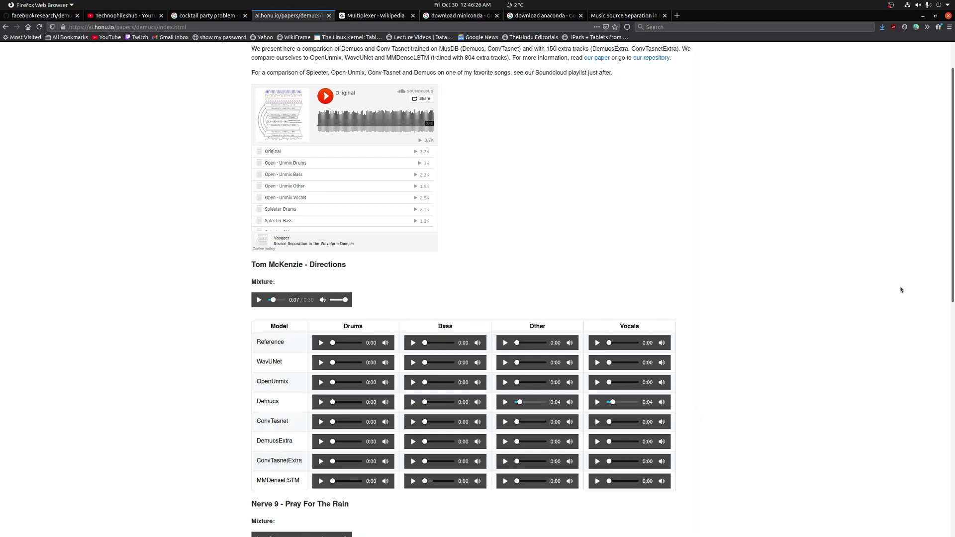
pyautogui.scroll(-2, 640, 198)
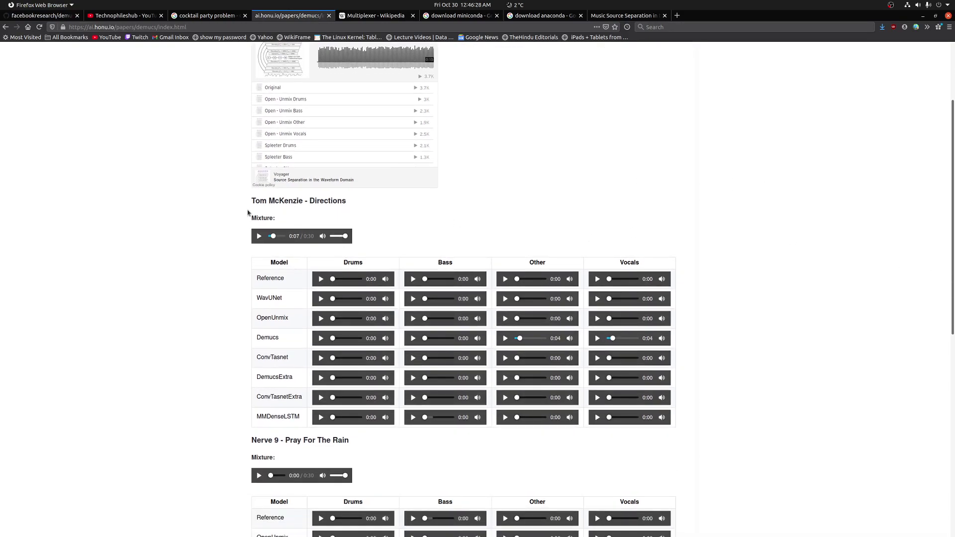
pyautogui.click(259, 237)
pyautogui.click(259, 237)
# Play the Demucs vocals stem for that track and stop it at 0:11.
pyautogui.doubleClick(282, 339)
pyautogui.click(775, 357)
pyautogui.click(598, 339)
pyautogui.click(598, 339)
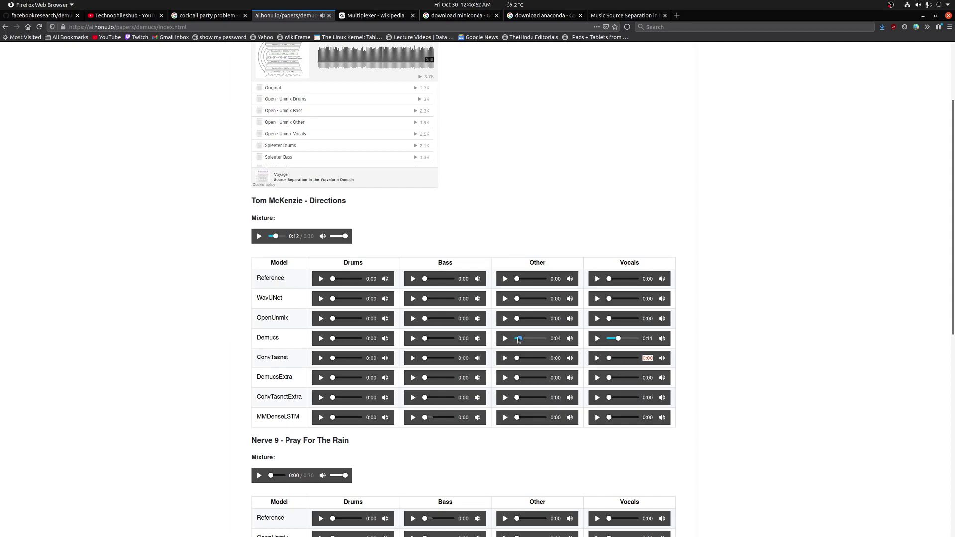